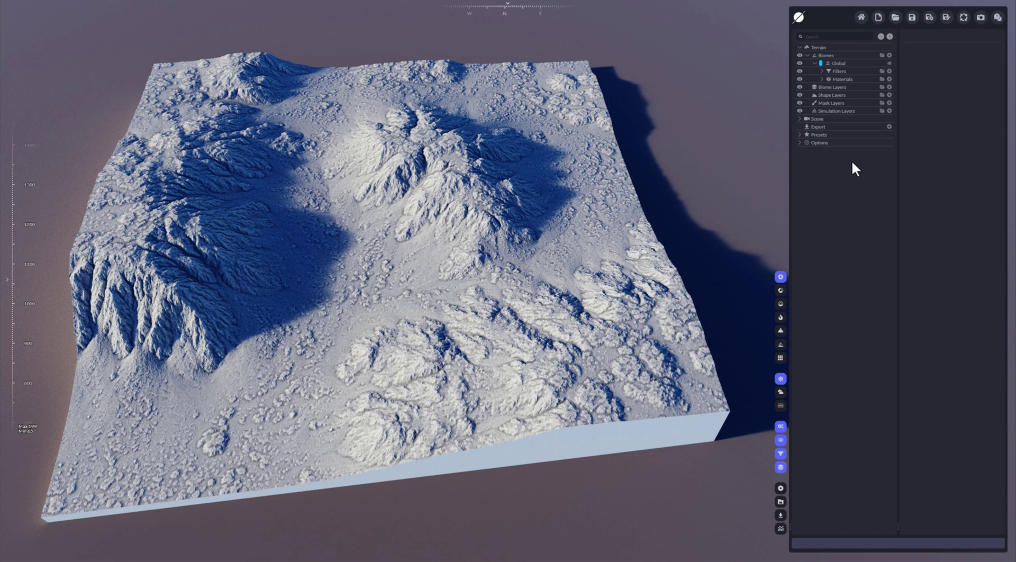
Step: Add a Sand simulation layer to the terrain
click(861, 111)
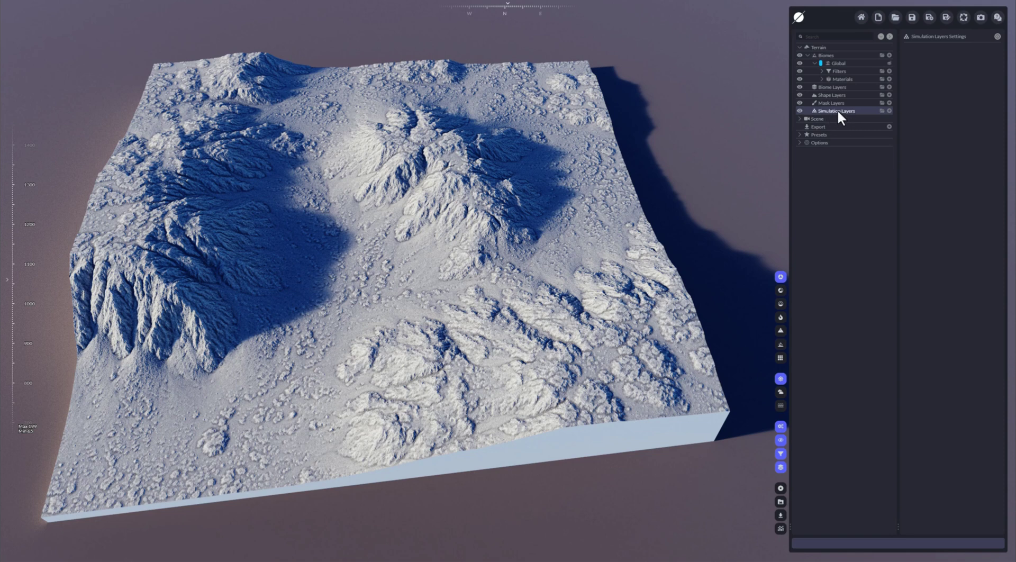
click(889, 111)
click(878, 133)
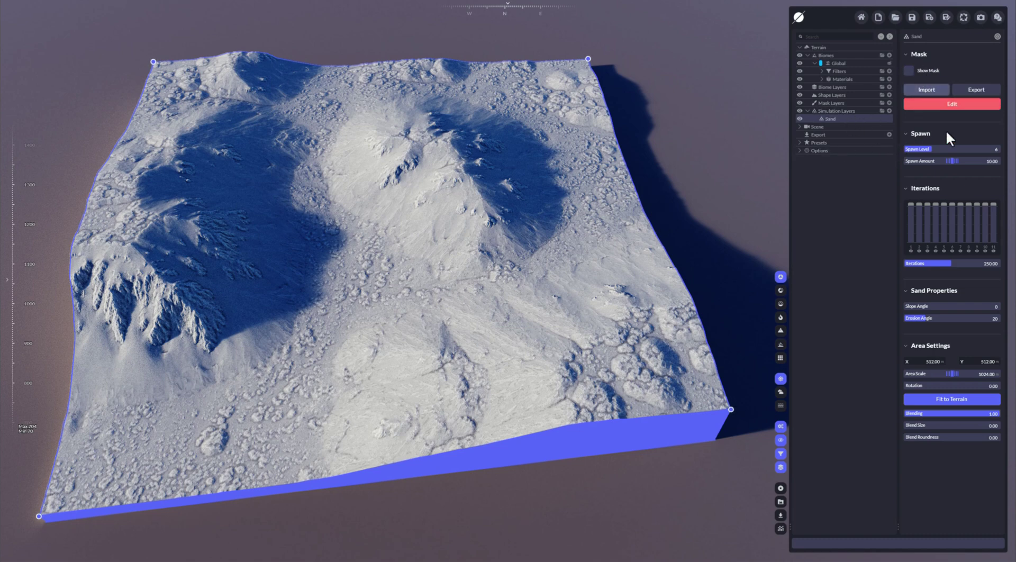
Step: Show the Sand layer's mask, start editing it and clear the whole mask
click(908, 70)
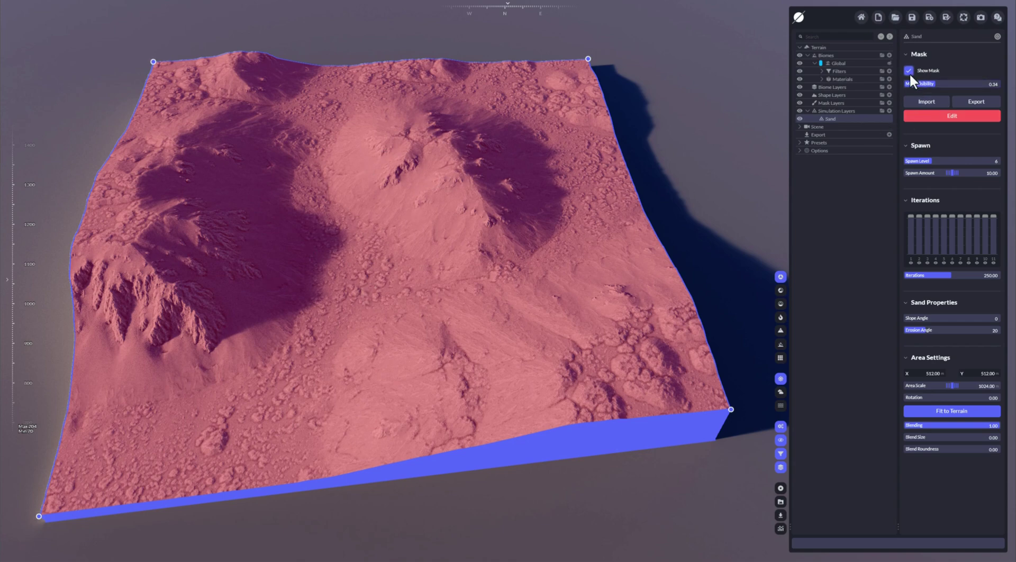
click(948, 116)
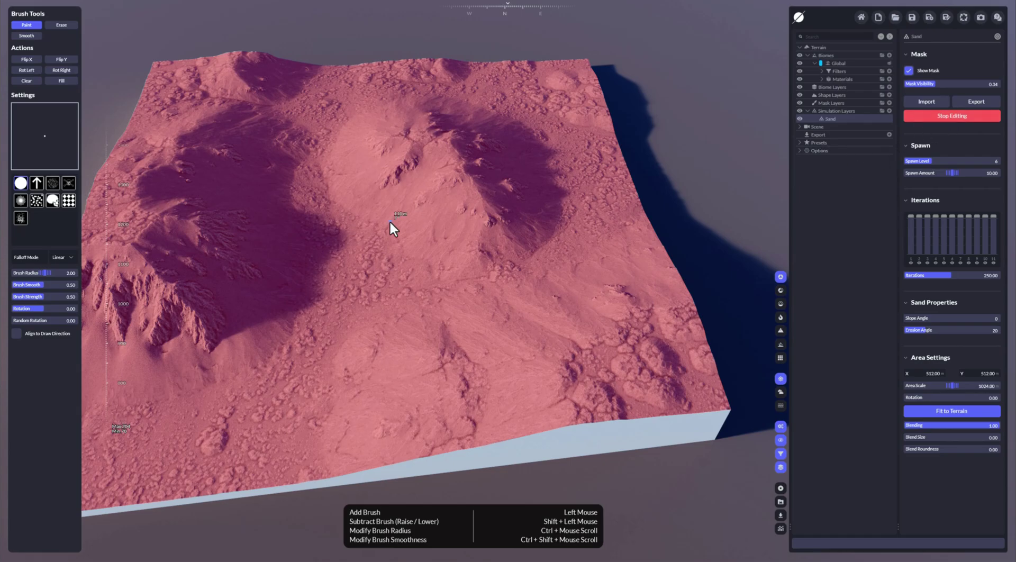
click(30, 79)
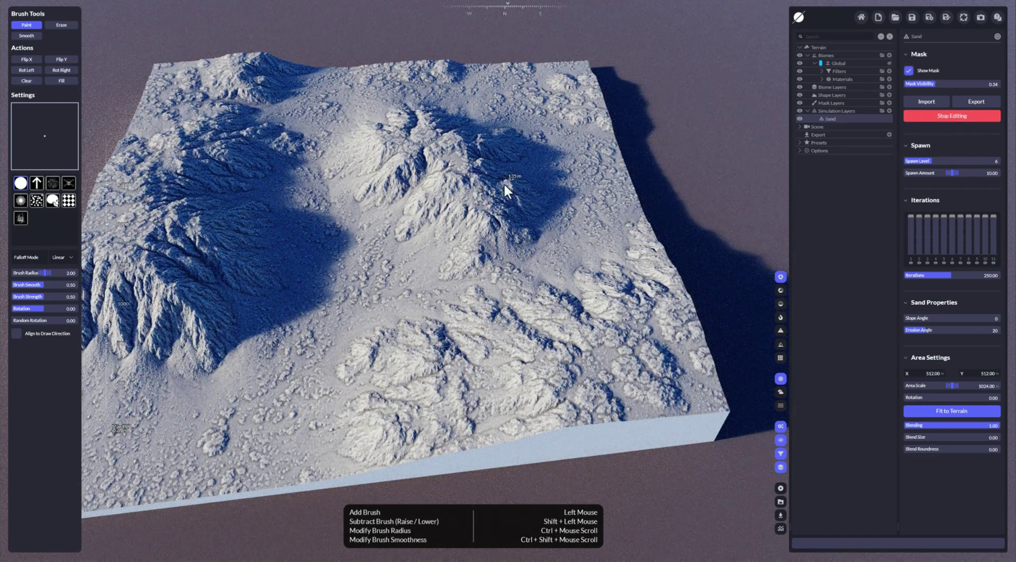
Step: Enlarge the brush and paint the sand mask along the ridge of the central mountain
scroll(491, 188, up, 5)
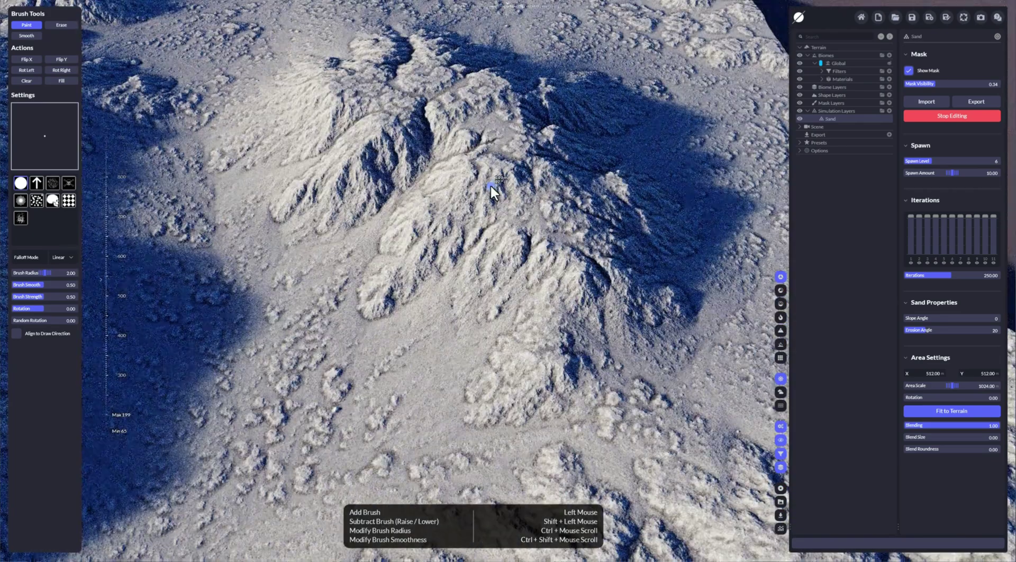
scroll(490, 184, down, 5)
drag(491, 180, 492, 165)
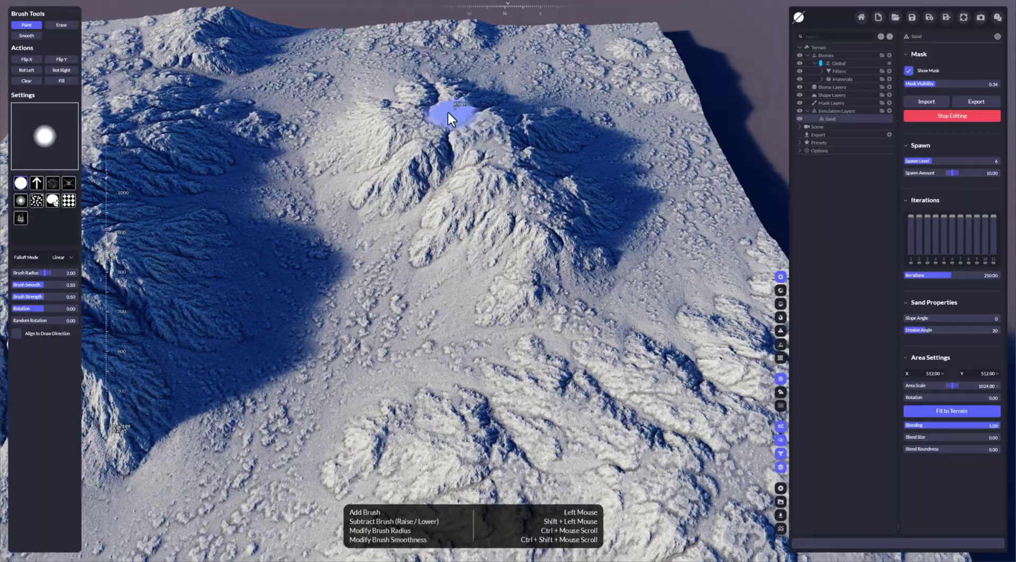
mouse_move(468, 126)
mouse_down()
mouse_move(516, 193)
mouse_move(435, 124)
mouse_move(510, 163)
mouse_move(545, 203)
mouse_up()
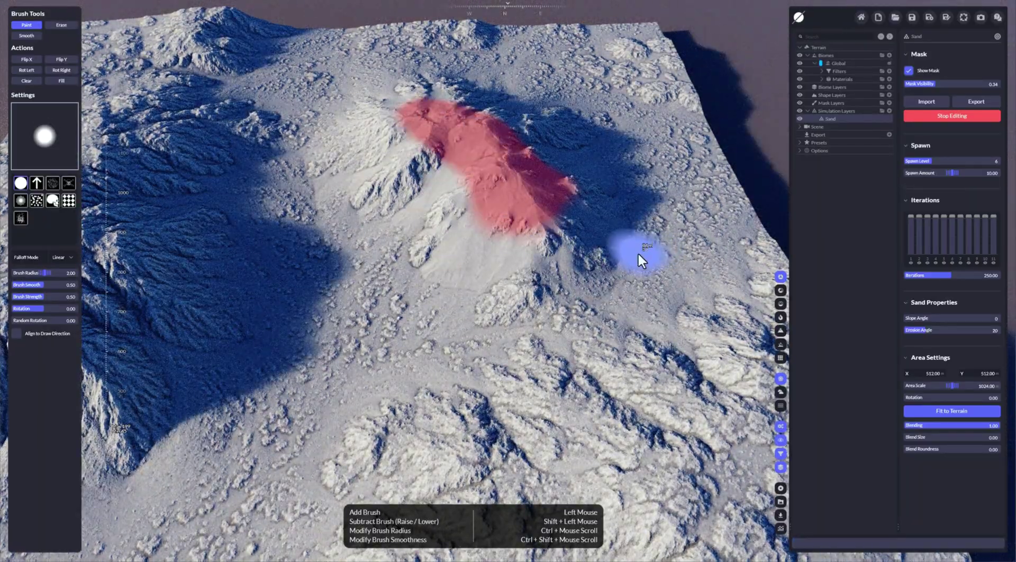
scroll(566, 220, down, 3)
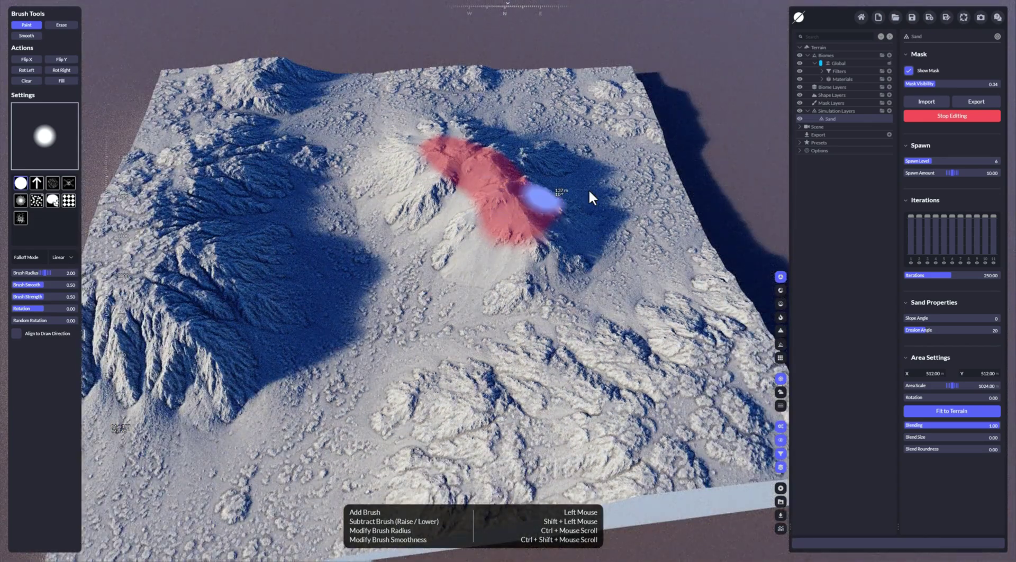
Step: Hide the mask overlay, try 2.65 iterations, set the Sand layer's iterations to 111.22 and stop editing the mask
click(909, 71)
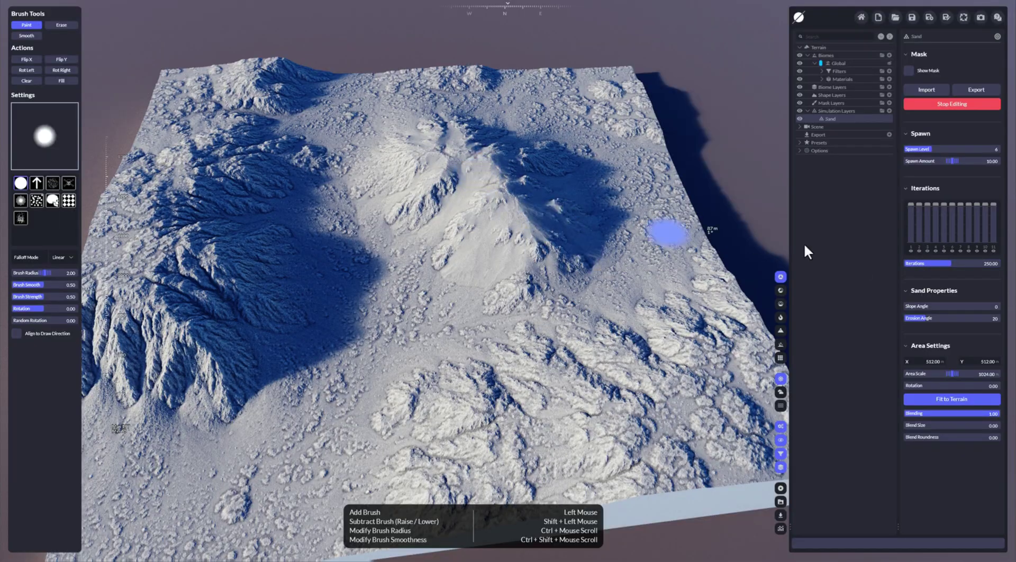
drag(949, 264, 905, 264)
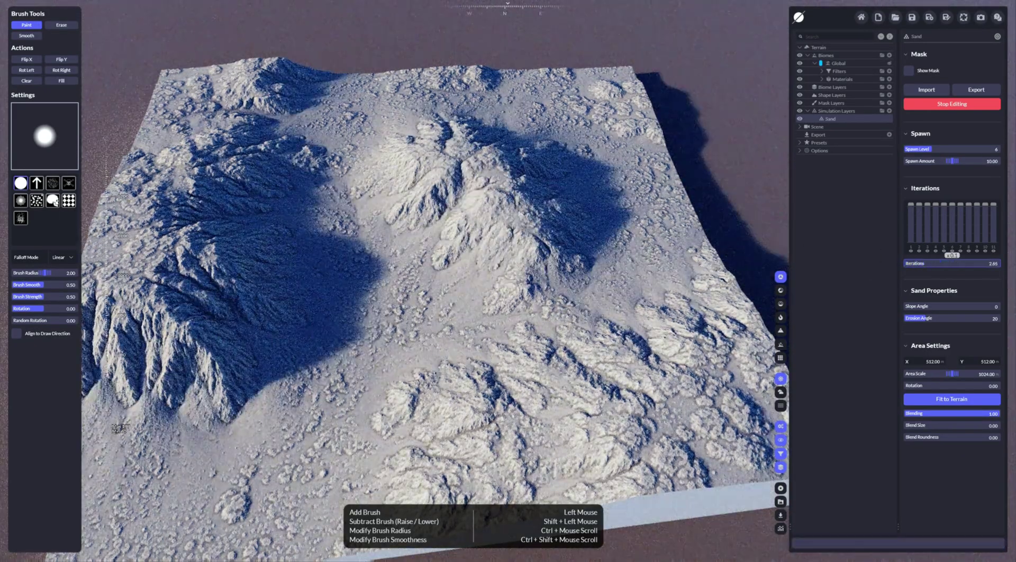
click(909, 70)
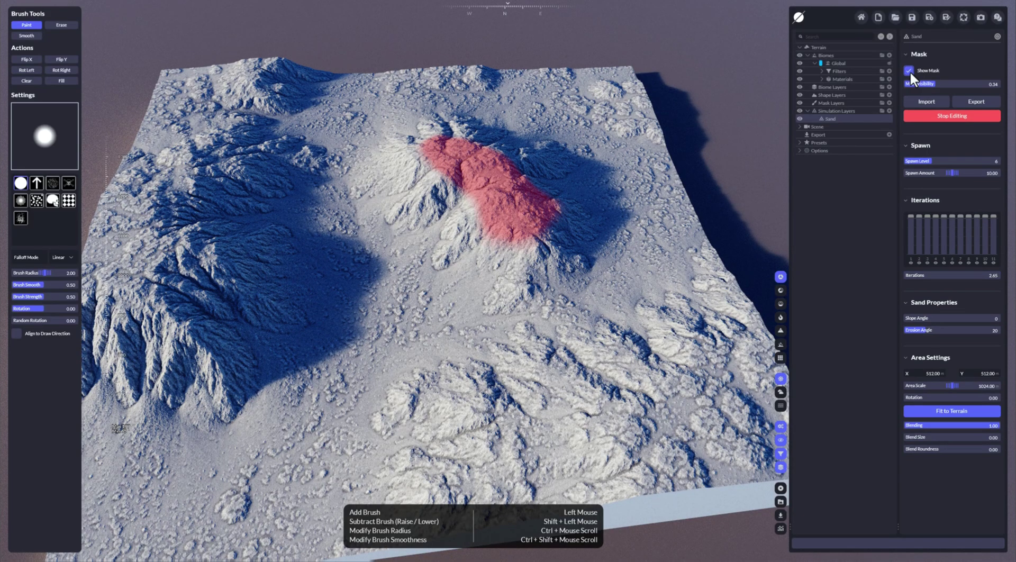
click(909, 70)
mouse_move(950, 263)
mouse_down()
mouse_move(1011, 263)
mouse_move(927, 263)
mouse_move(957, 263)
mouse_up()
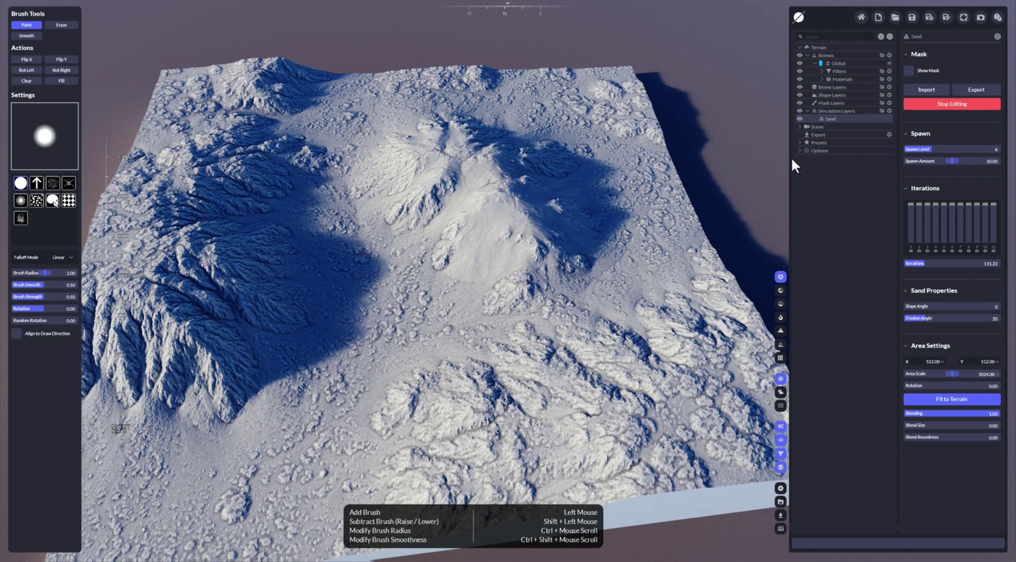
click(938, 104)
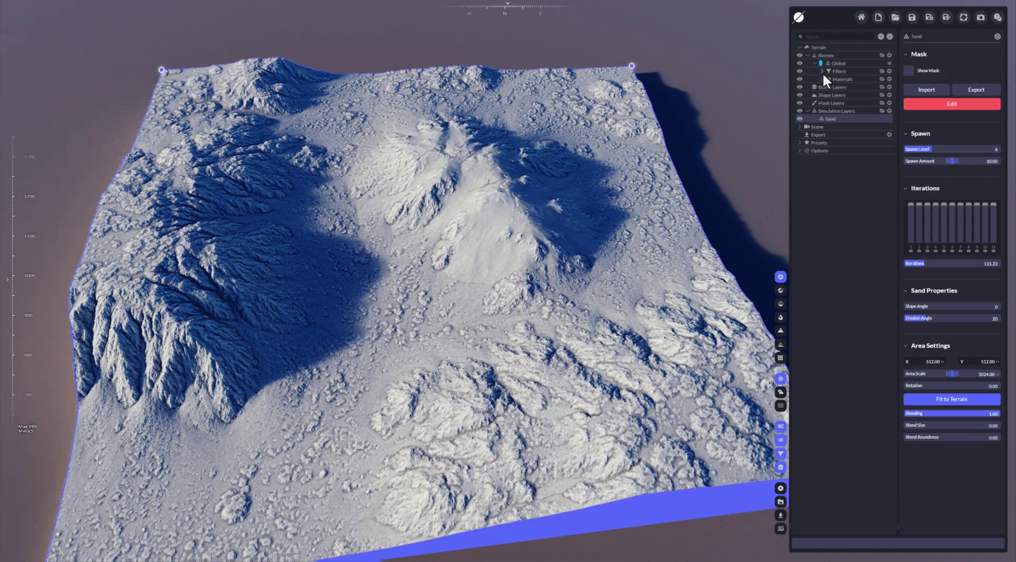
Step: Add a Color material to the Global biome and set its tint to the sandy tone #FFCC8E
click(822, 78)
click(889, 79)
click(872, 85)
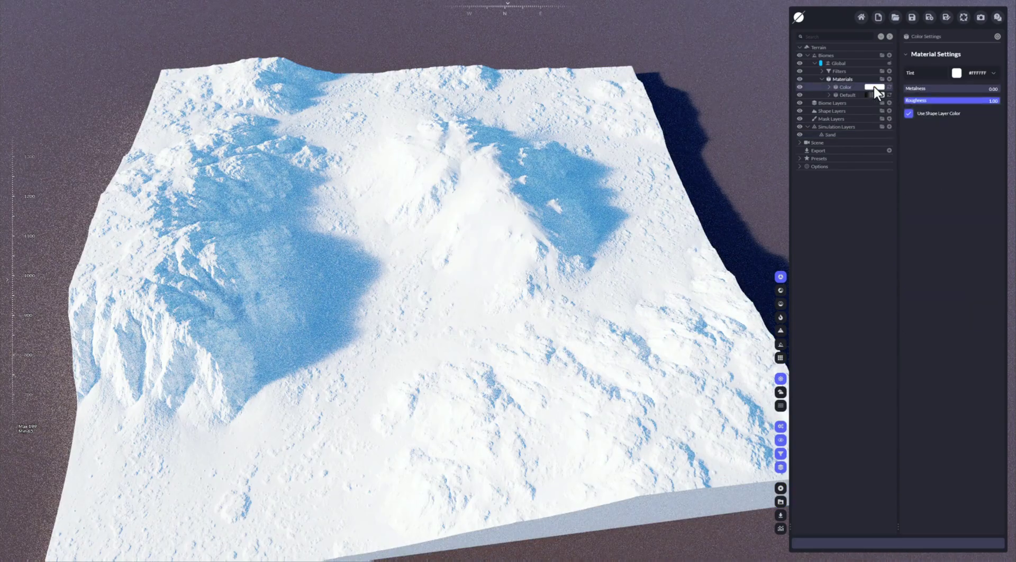
click(956, 74)
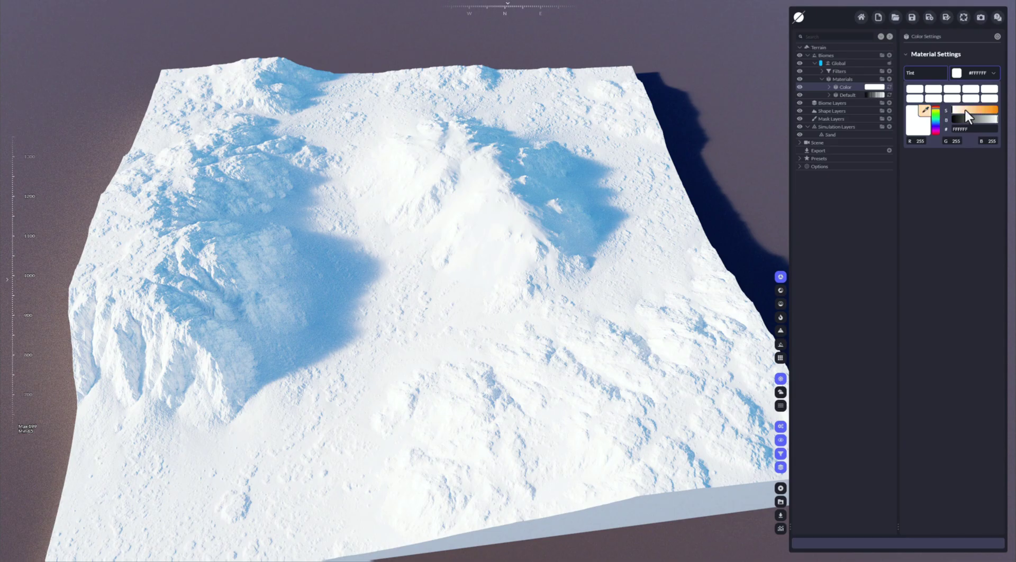
drag(964, 108, 973, 107)
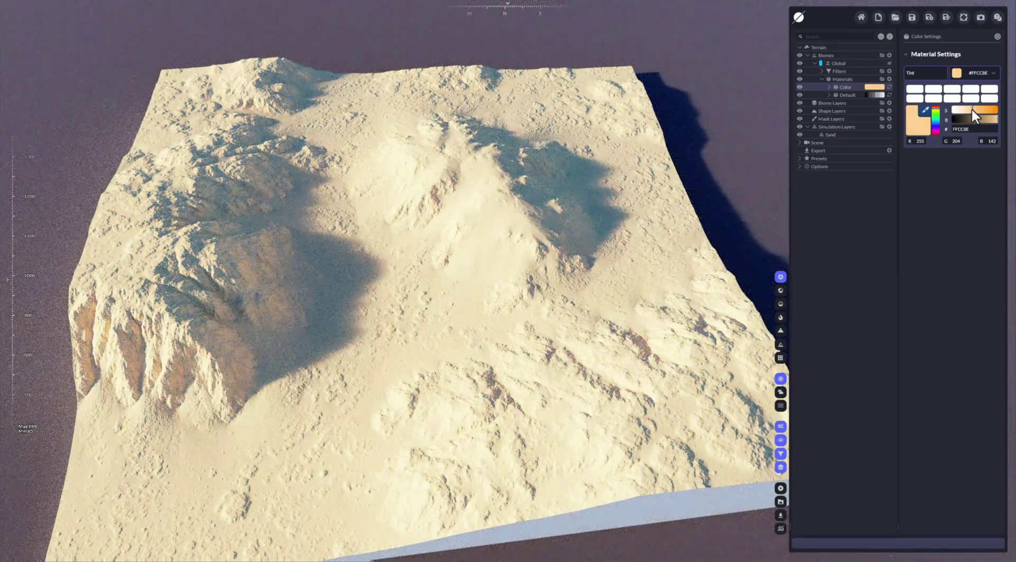
click(865, 211)
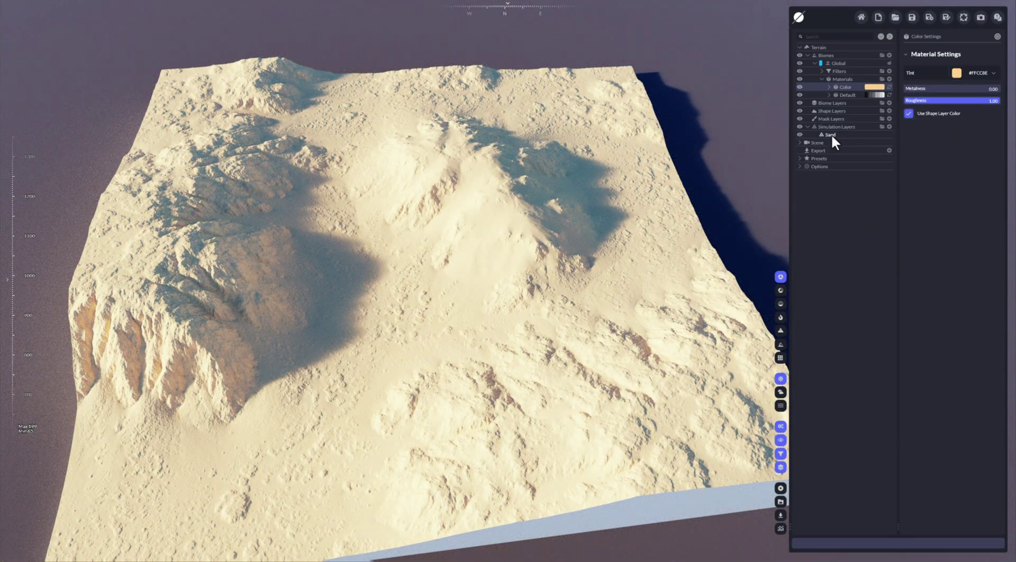
Step: Assign the Sand simulation layer to the sand-coloured material as its distribution and inspect the resulting distribution entry
drag(831, 134, 848, 88)
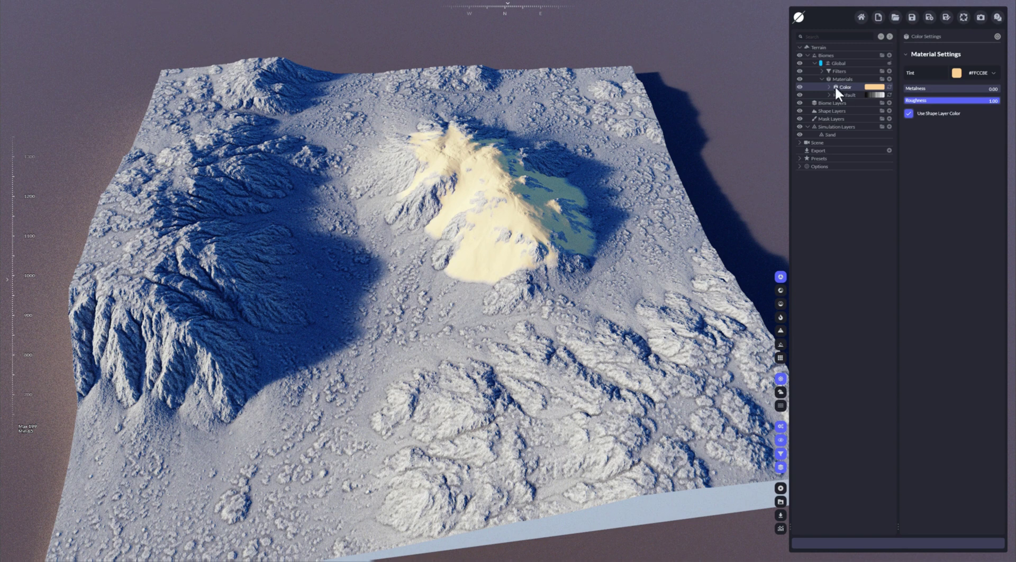
click(829, 87)
click(836, 94)
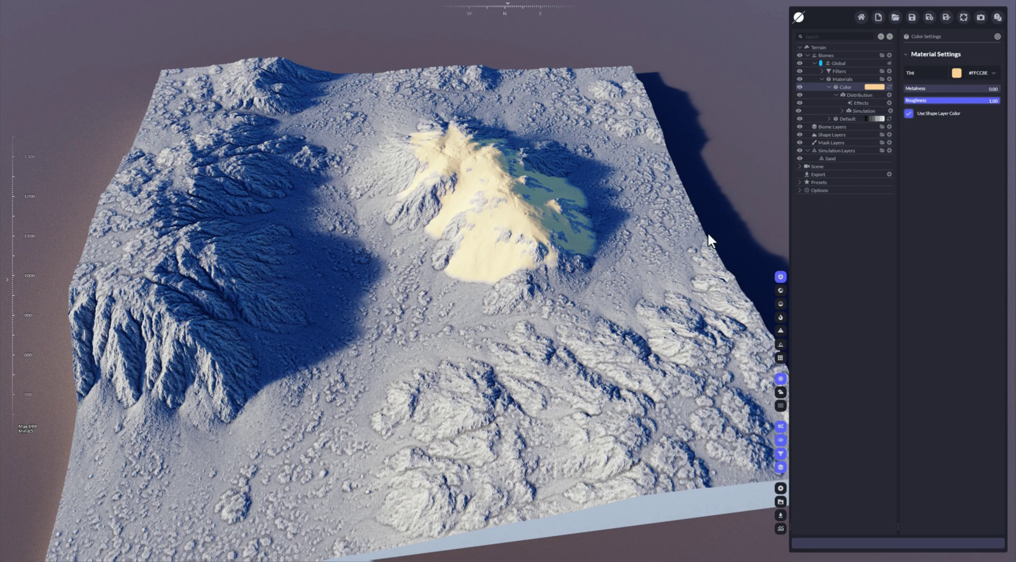
Step: Try the Sand layer at 0 iterations, compare it with the mask, and set the iterations to 250
click(839, 159)
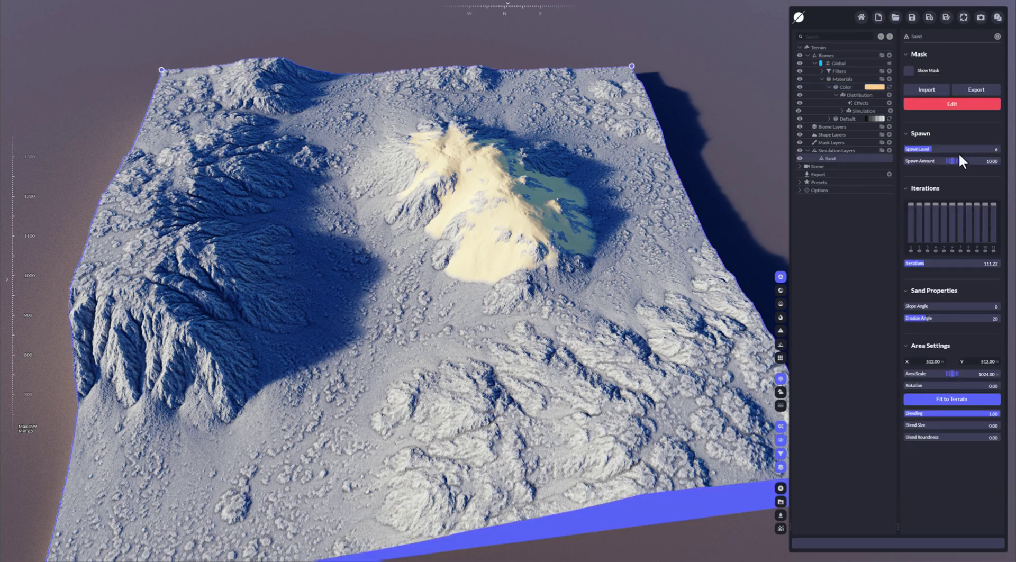
drag(931, 263, 903, 263)
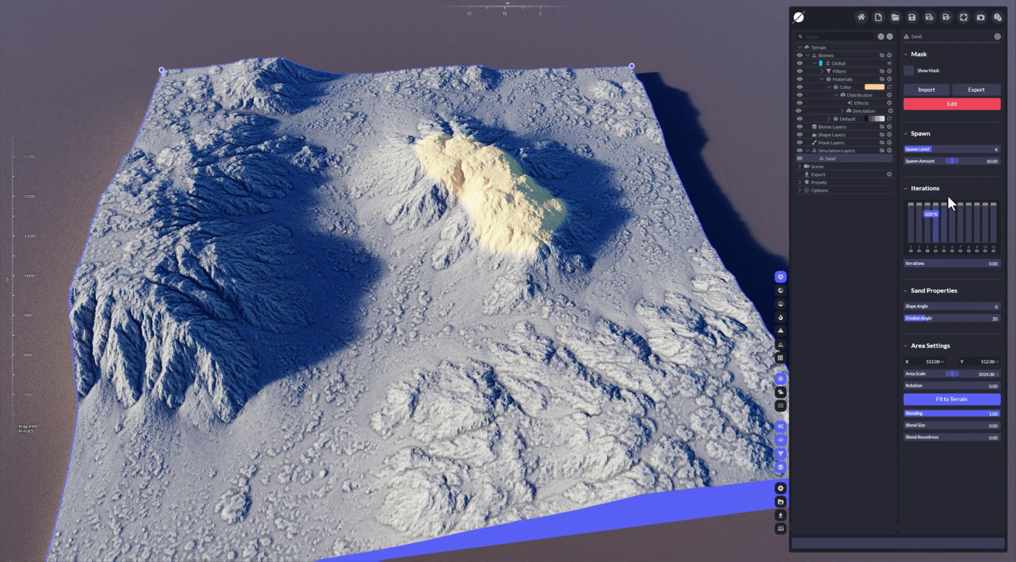
click(909, 71)
click(910, 70)
drag(905, 263, 951, 263)
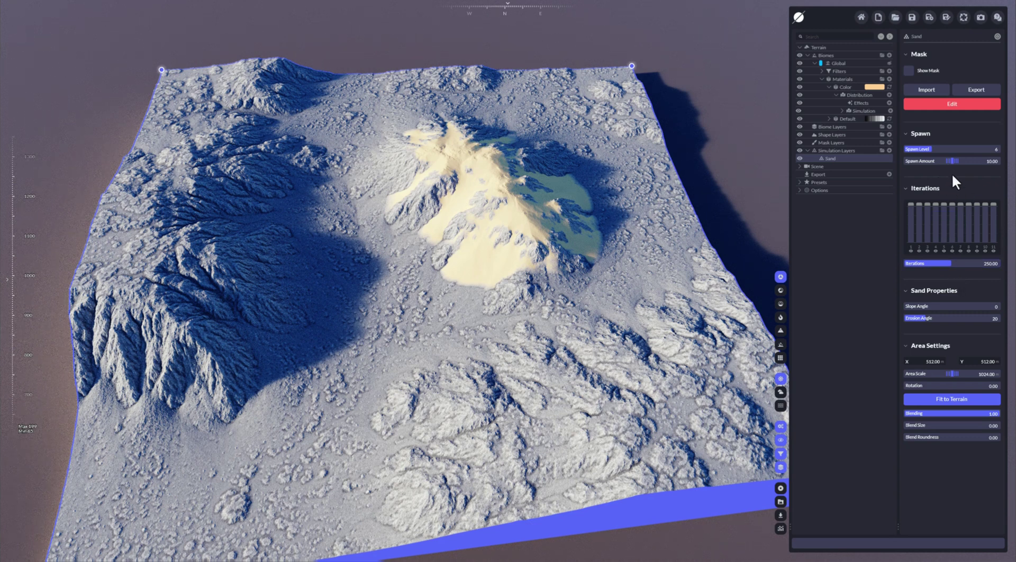
Step: Try a spawn amount of 60.25 and a spawn level of 5 on the Sand layer, restoring each to its default
mouse_move(953, 162)
mouse_down()
mouse_move(884, 162)
mouse_move(982, 161)
mouse_move(957, 161)
mouse_move(970, 161)
mouse_up()
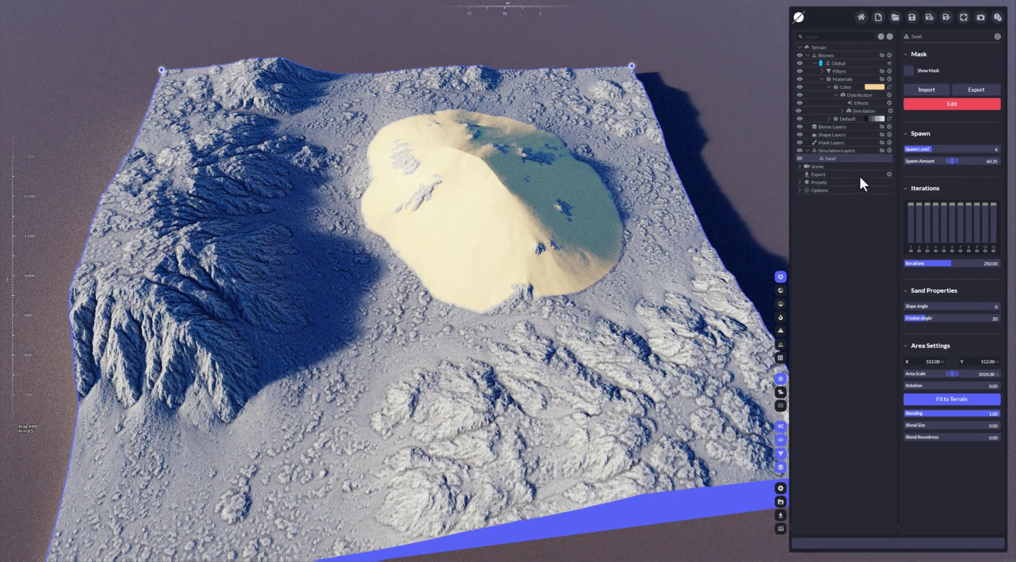
right_click(955, 163)
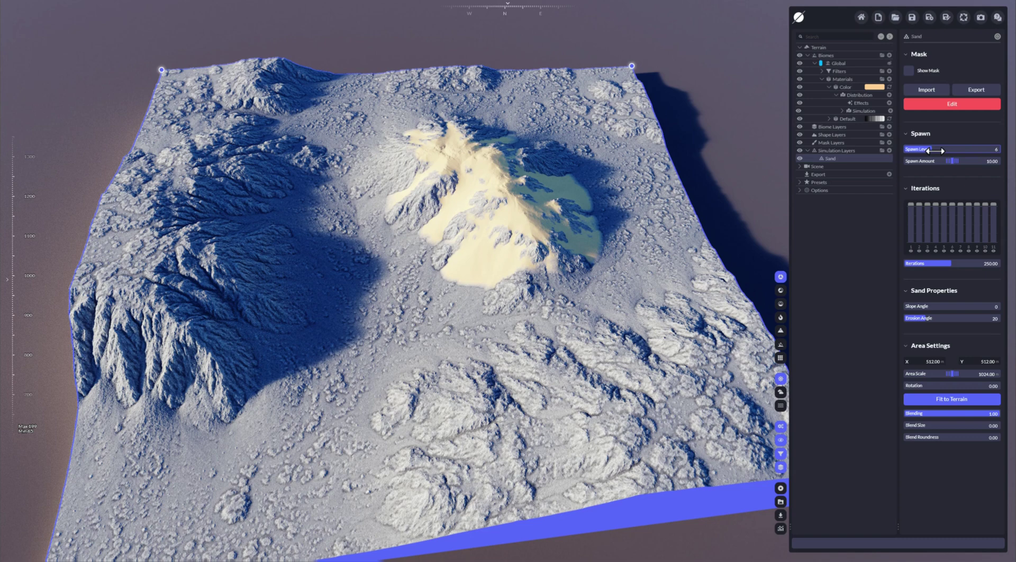
drag(935, 151, 920, 151)
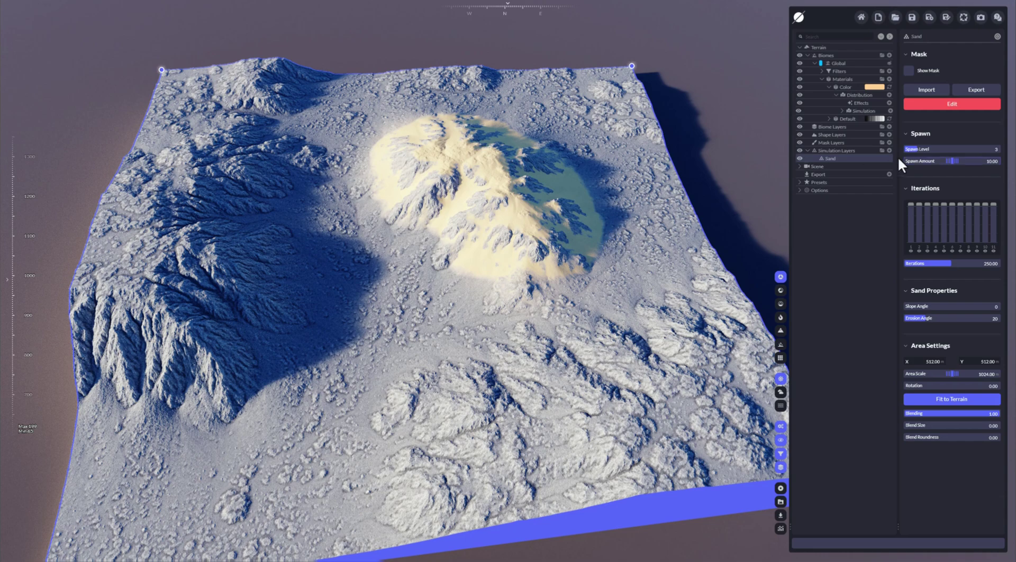
drag(936, 151, 941, 150)
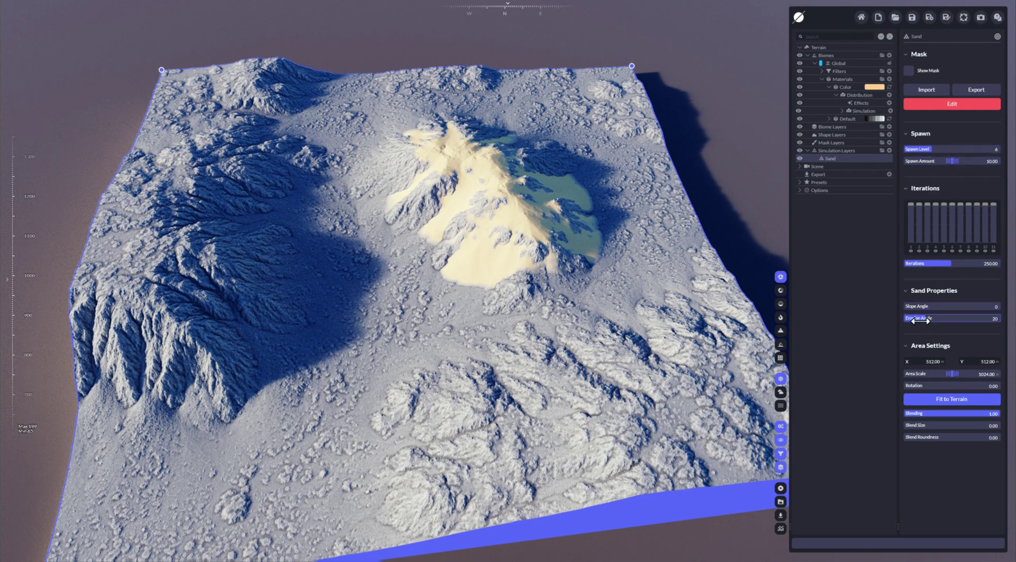
Step: Experiment with the Sand layer's slope and erosion angles, ending with Slope Angle 0 and Erosion Angle 10
mouse_move(929, 318)
mouse_down()
mouse_move(905, 318)
mouse_move(906, 306)
mouse_move(922, 306)
mouse_up()
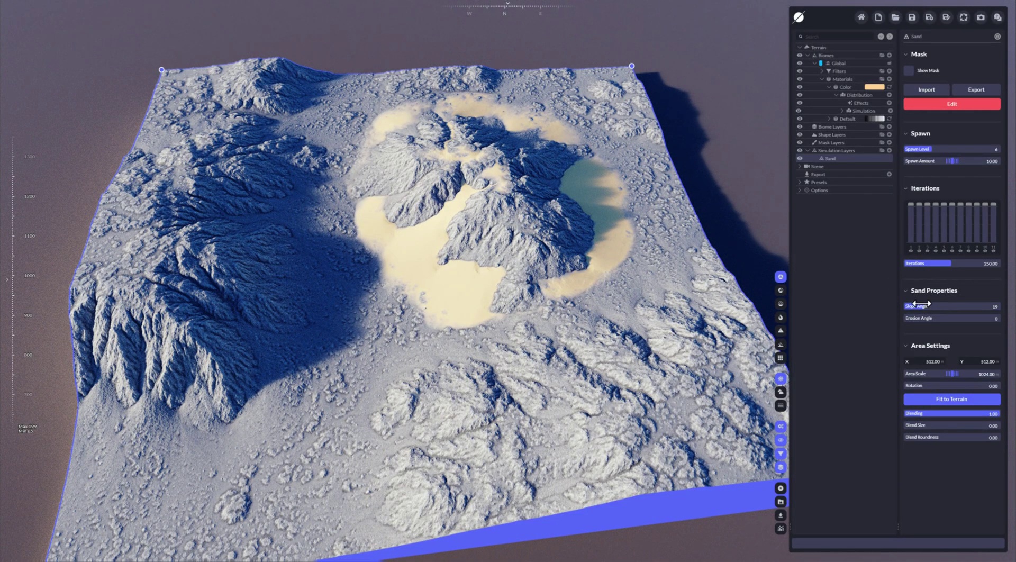
mouse_move(935, 308)
mouse_down()
mouse_move(904, 308)
mouse_move(940, 318)
mouse_move(926, 330)
mouse_up()
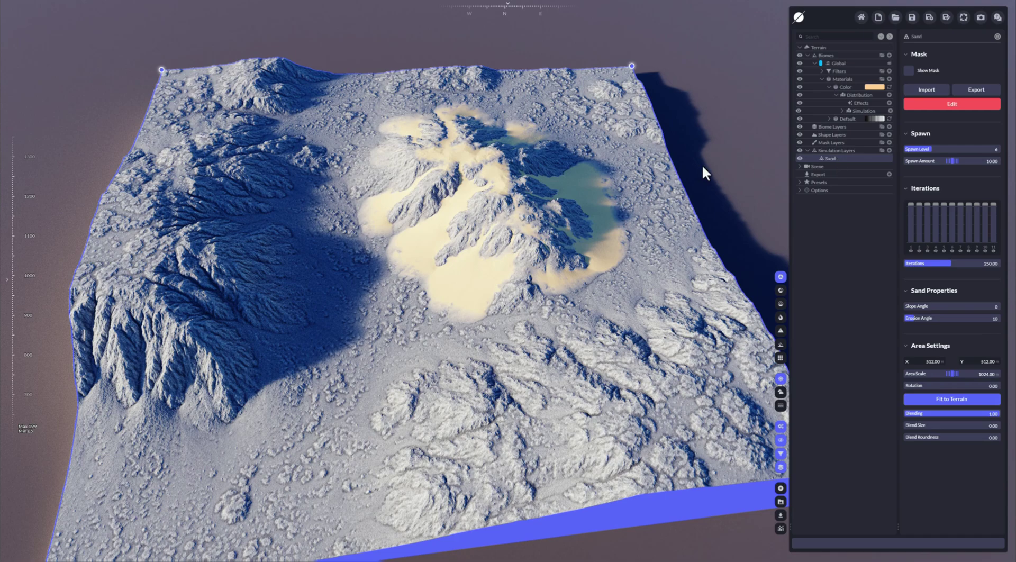
Step: Add a second Sand simulation layer above the first one
click(889, 151)
click(881, 174)
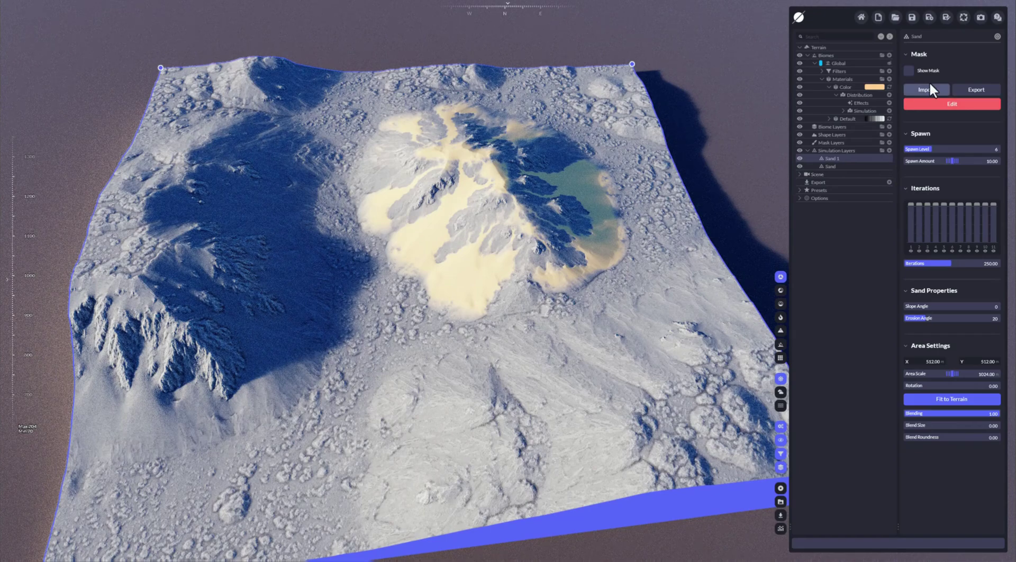
Step: Add a second Color material tinted #FF7878, assign the new Sand layer as its distribution, and collapse the first Color material
click(888, 78)
click(878, 84)
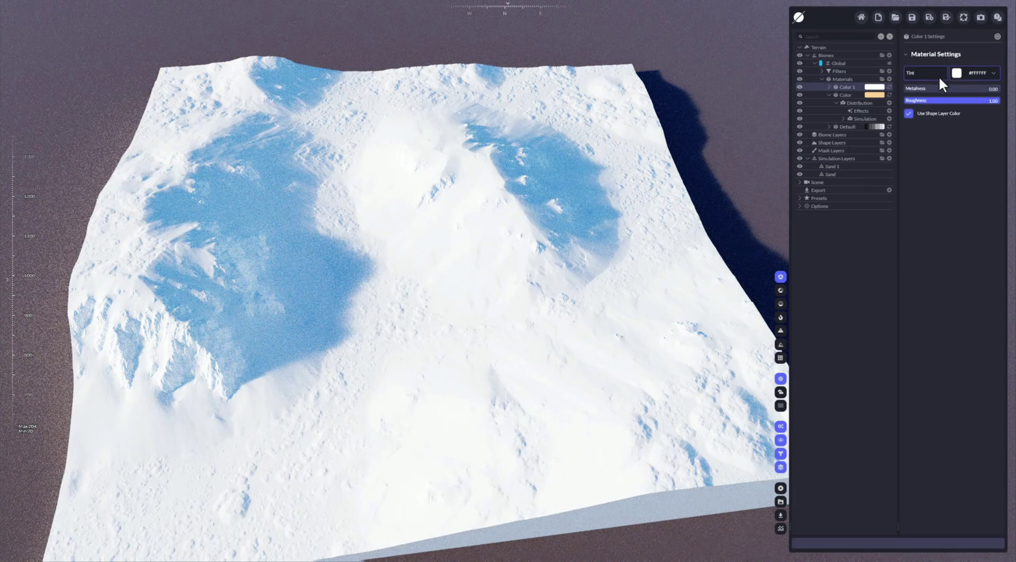
click(957, 73)
drag(958, 109, 976, 109)
click(859, 221)
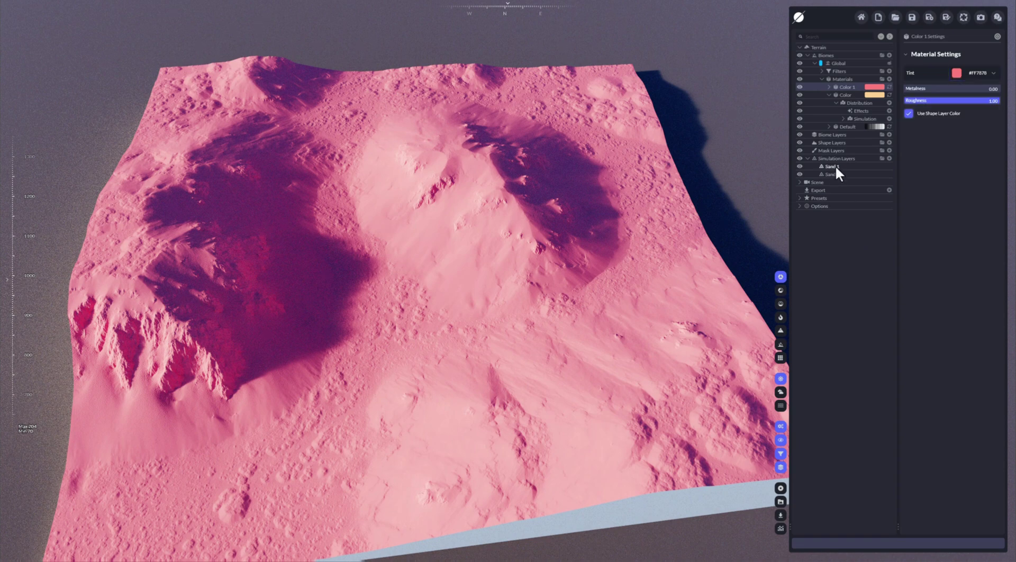
drag(835, 166, 850, 86)
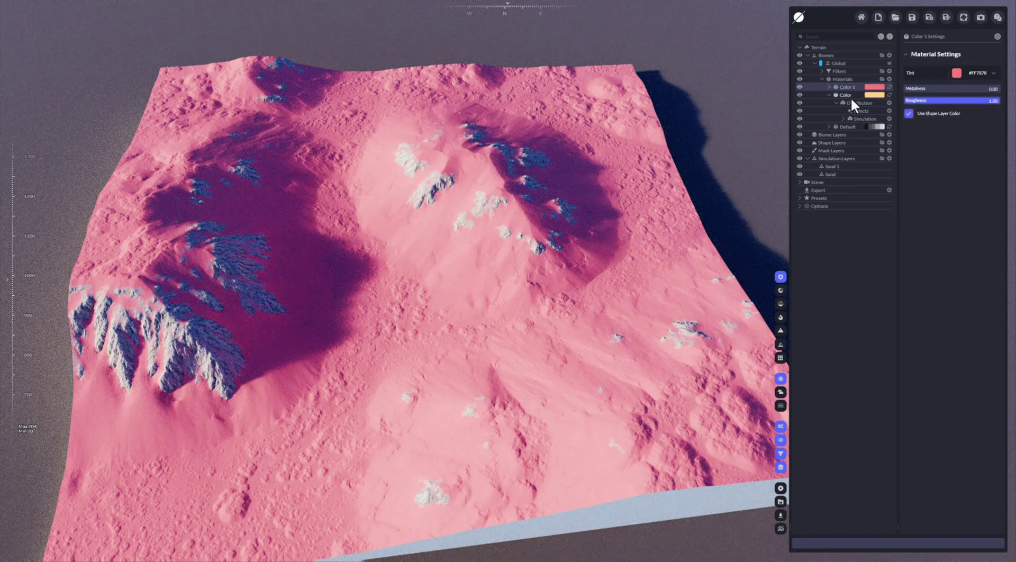
click(829, 95)
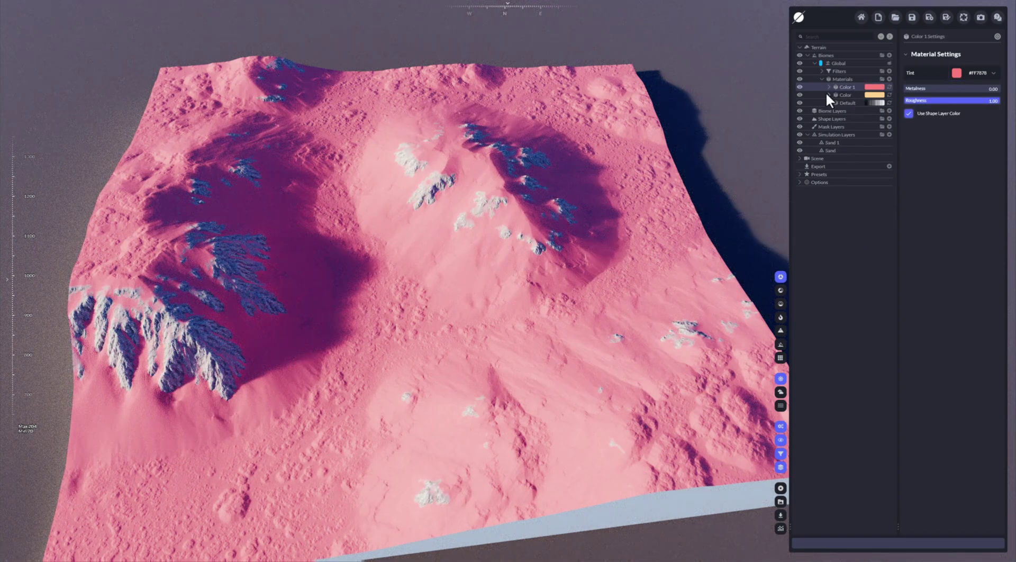
Step: Clear the mask of the Sand 1 layer and paint a new mask patch over the peak of the sand-covered mountain
click(839, 142)
click(909, 70)
click(909, 69)
click(929, 104)
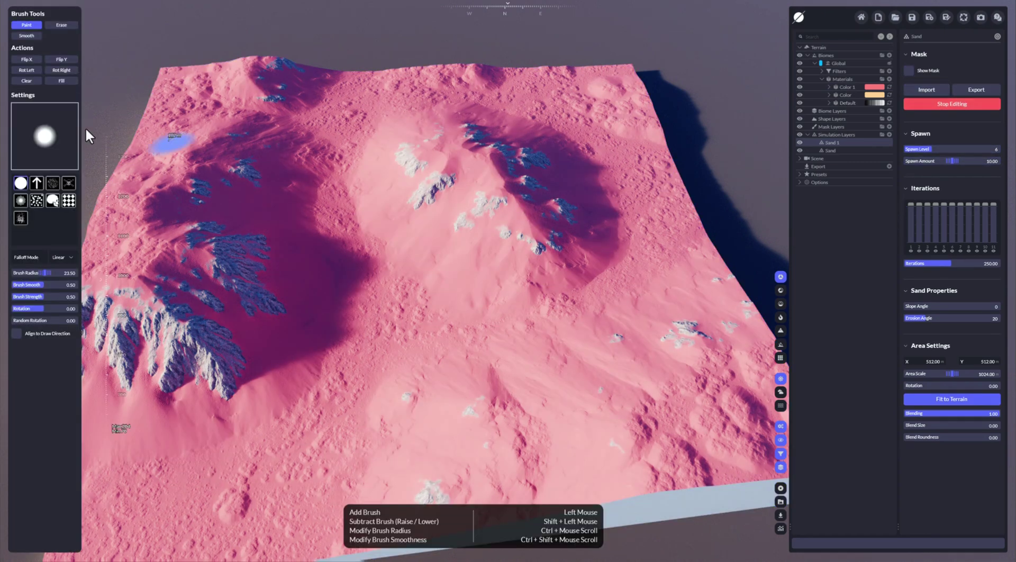
click(17, 80)
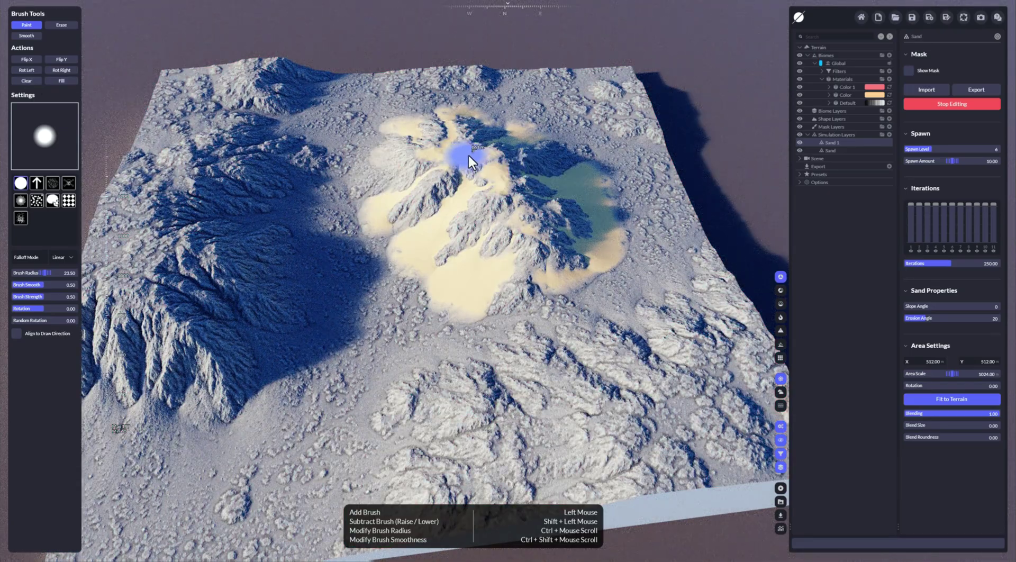
mouse_move(469, 153)
mouse_down()
mouse_move(510, 185)
mouse_move(480, 200)
mouse_up()
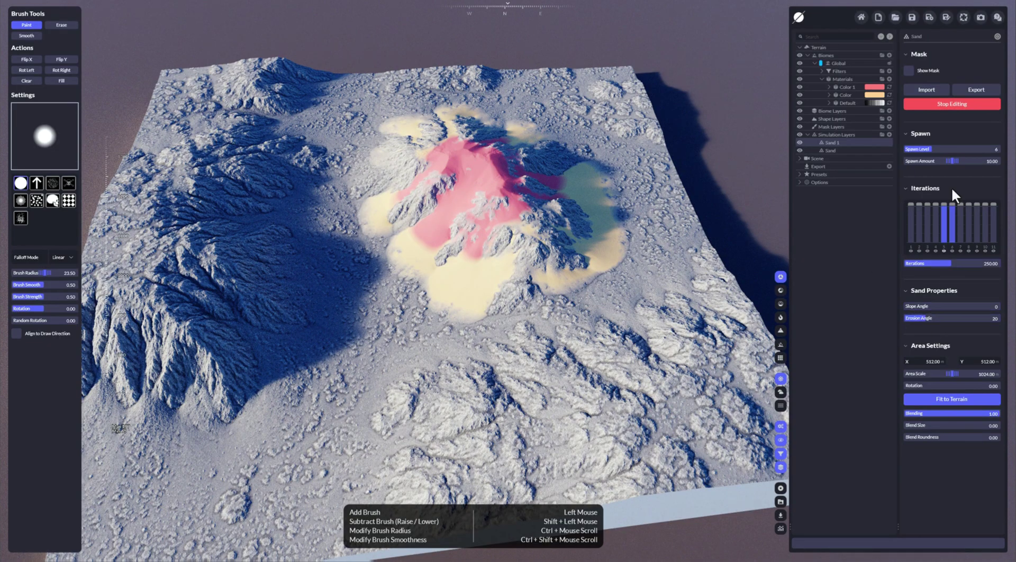
Step: Set the Sand 1 layer's Spawn Amount to 2.50 and finish editing its mask
drag(951, 162, 872, 163)
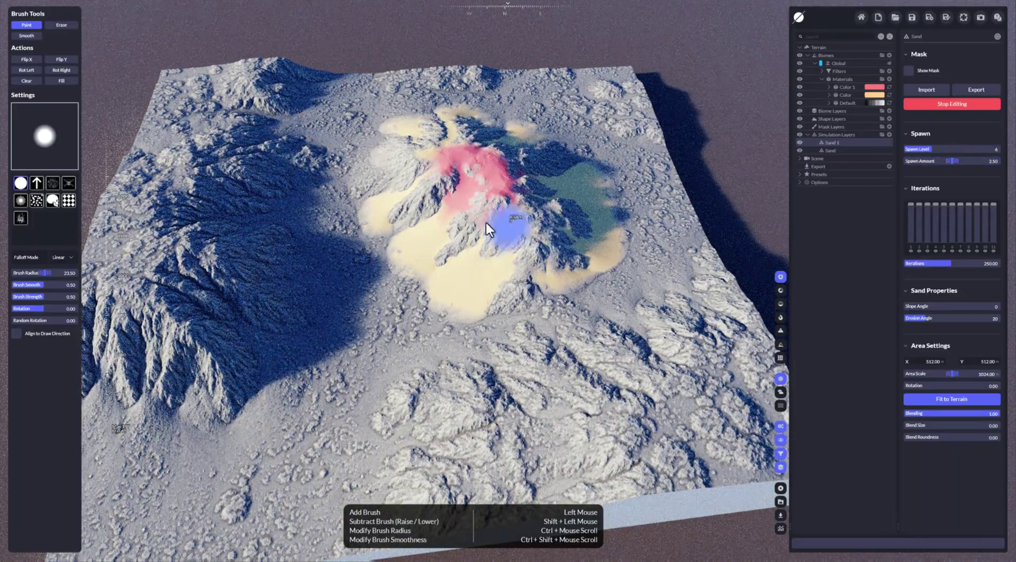
scroll(495, 224, up, 5)
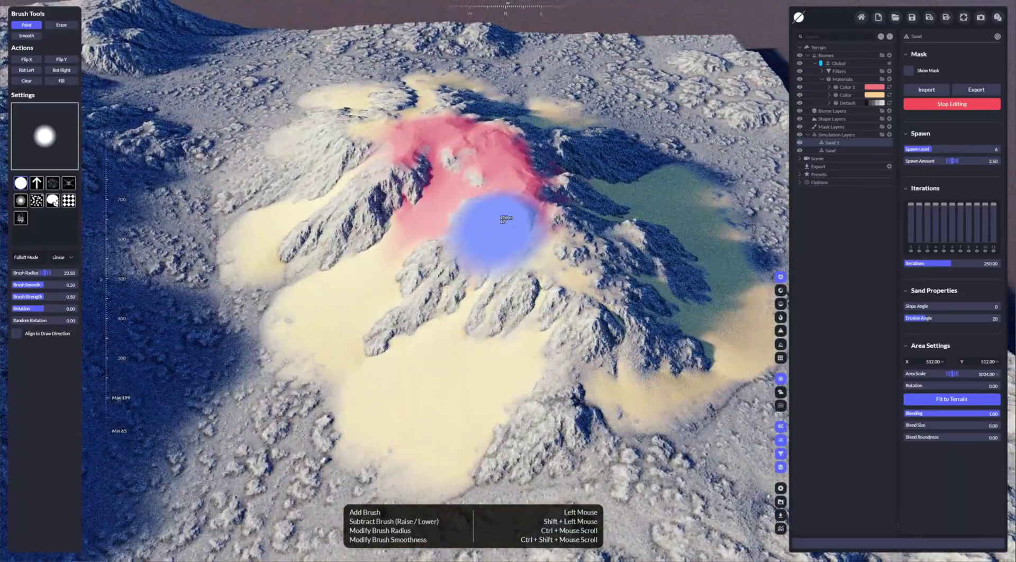
click(935, 103)
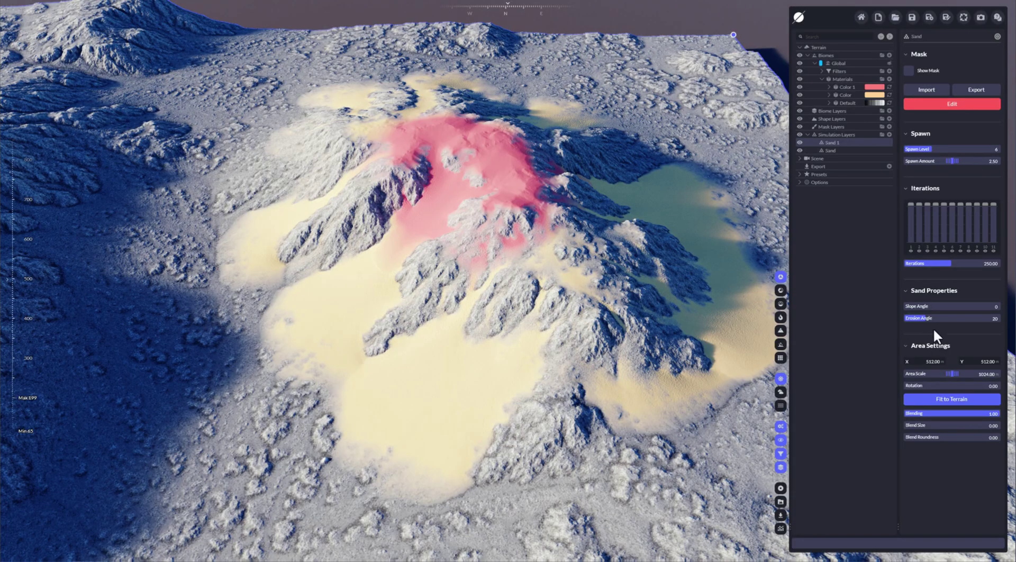
Step: Lower the Sand 1 layer's Erosion Angle to 8 and check how the sand spreads across the terrain
drag(934, 318, 915, 318)
scroll(508, 281, down, 5)
scroll(508, 281, up, 3)
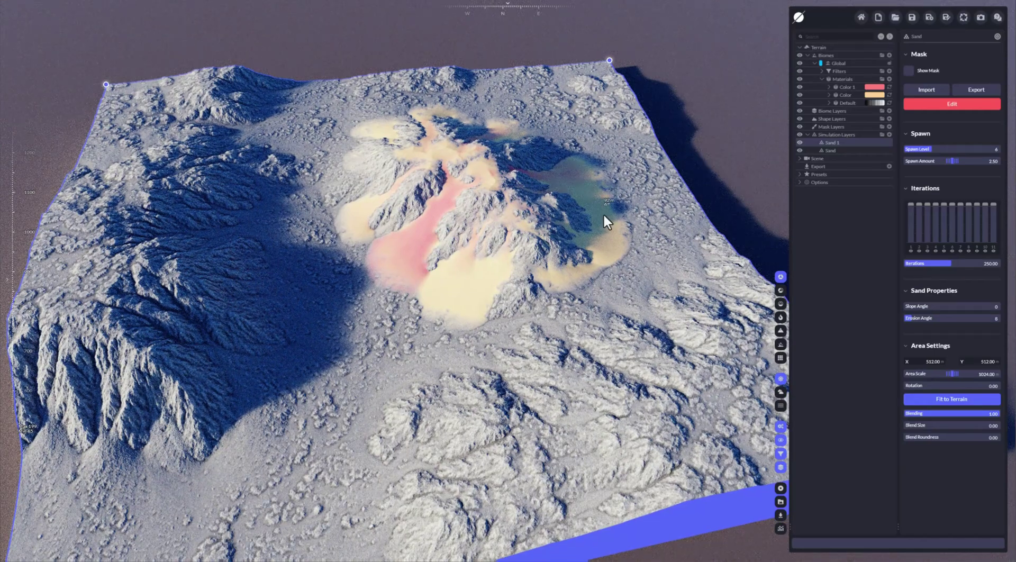
scroll(493, 163, down, 2)
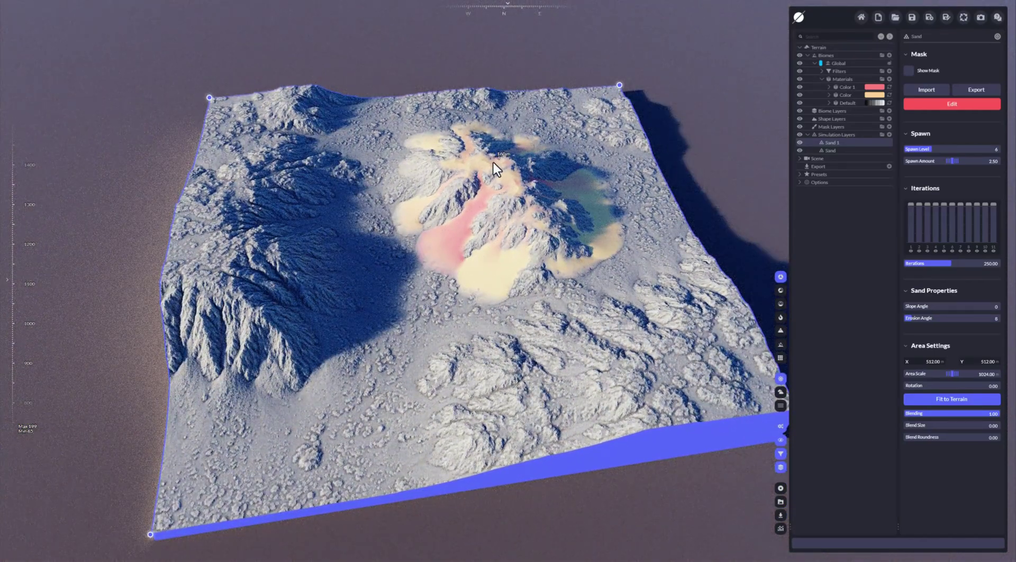
Step: Show the Sand 1 mask, try shrinking its simulation area around the mountain, and fit the area back to the terrain
click(909, 71)
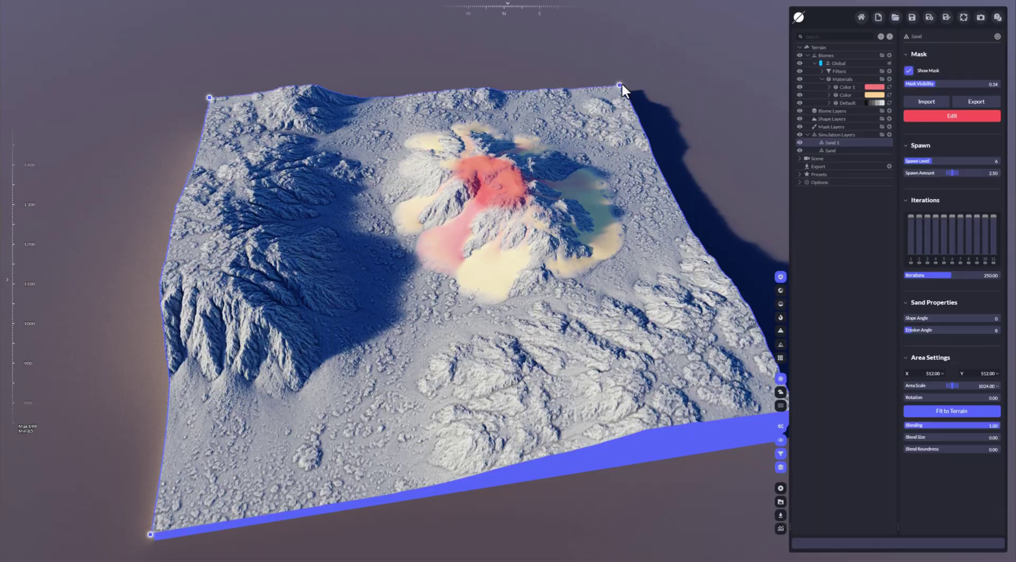
drag(619, 85, 506, 179)
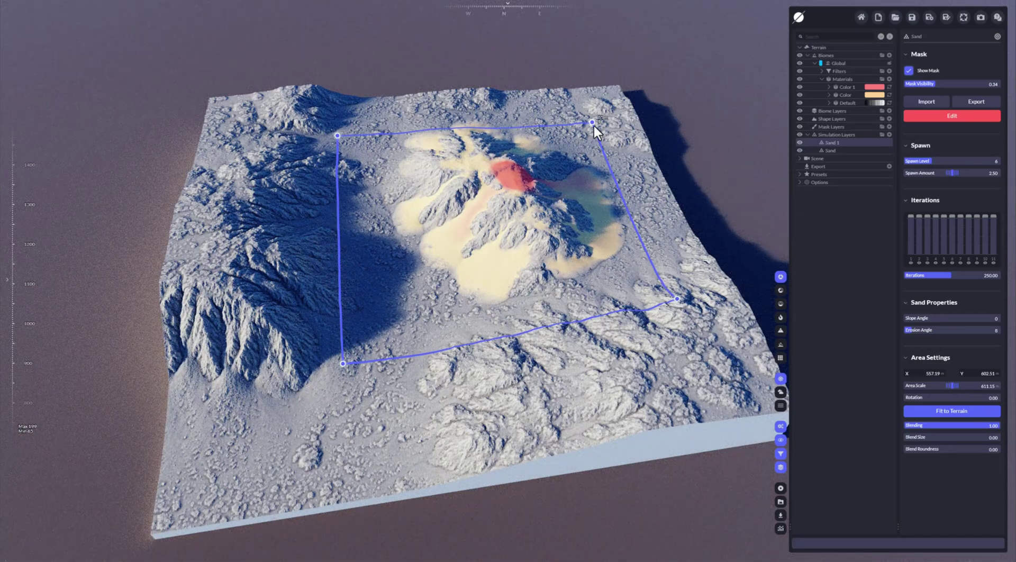
click(954, 411)
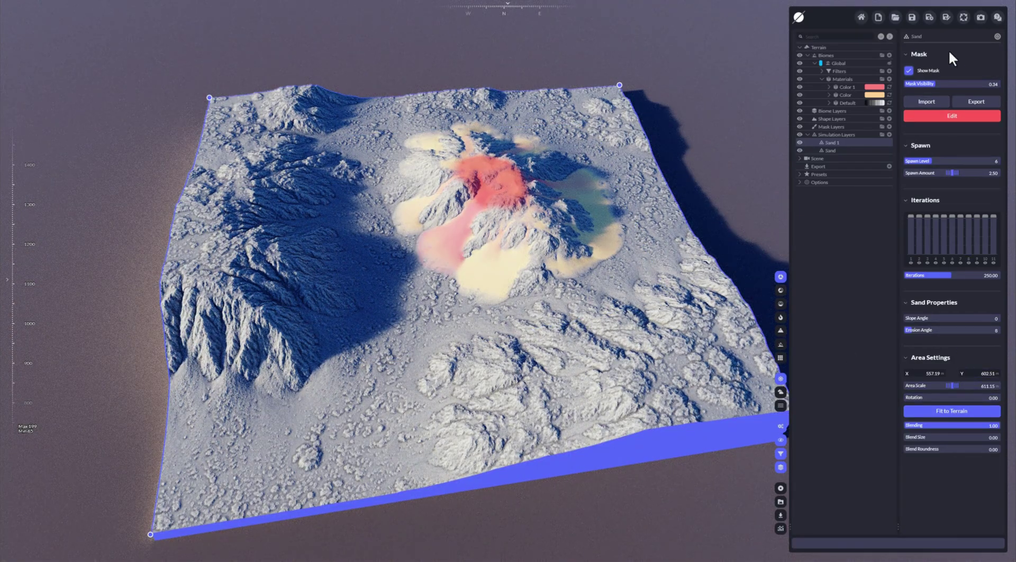
Step: Reopen the Sand 1 layer's mask for brush editing, keeping the mask overlay shown
click(944, 118)
click(950, 116)
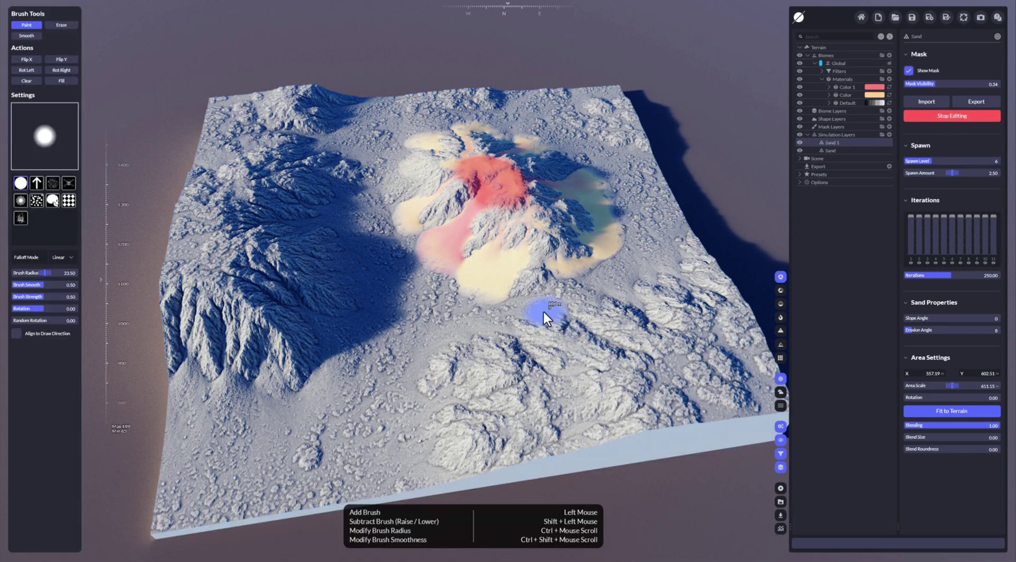
middle_drag(548, 282, 519, 264)
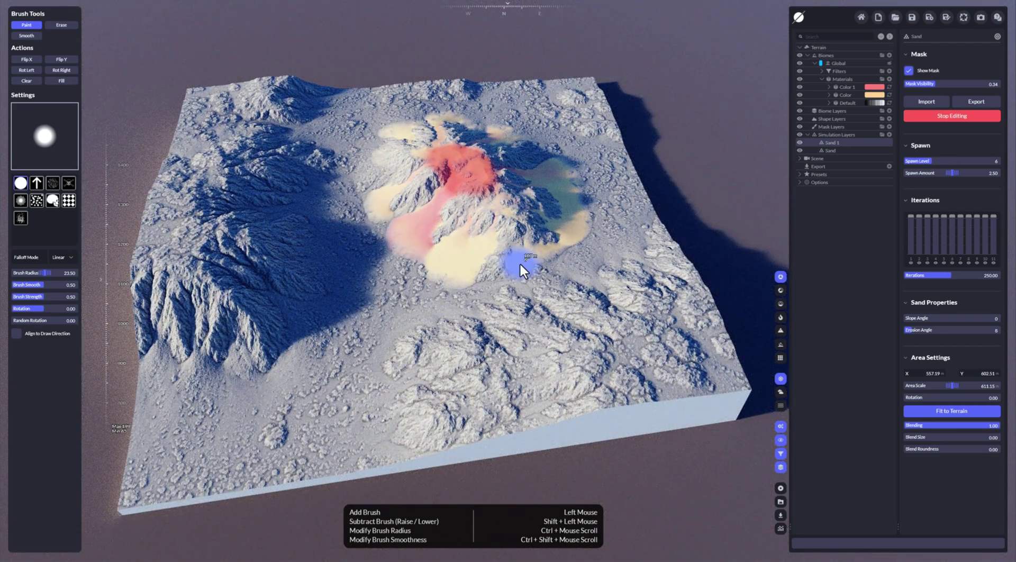